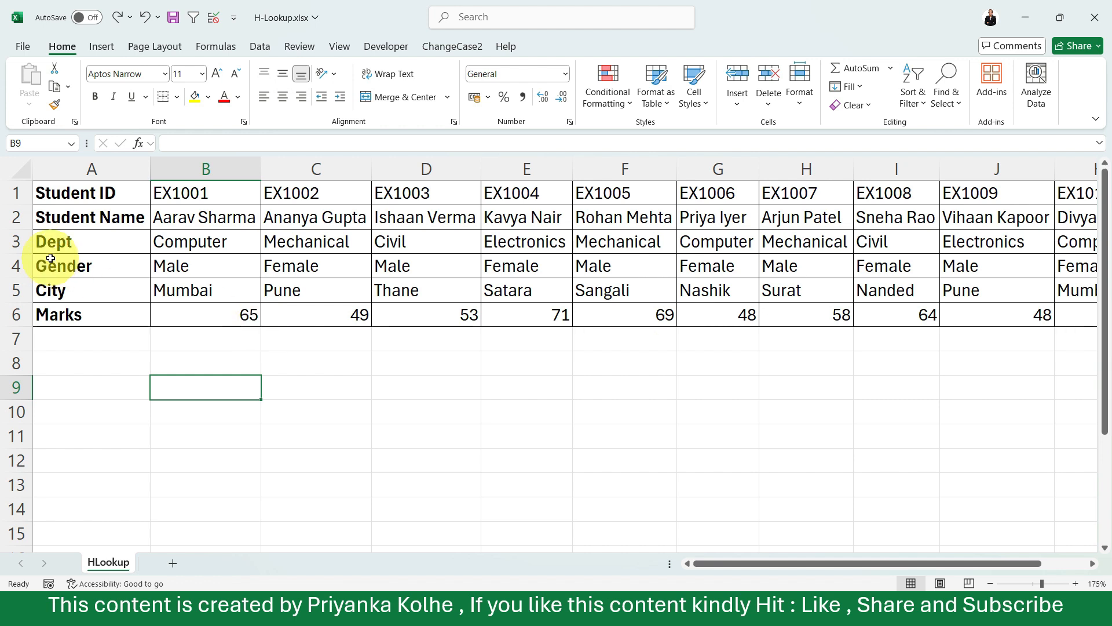
pyautogui.click(5, 194)
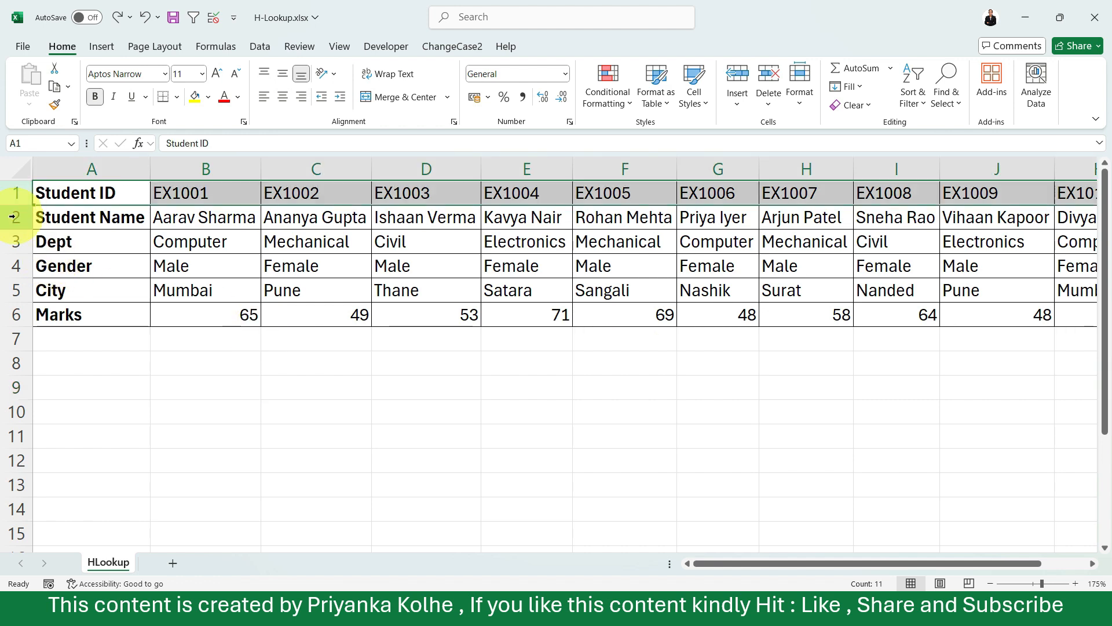
pyautogui.click(11, 217)
pyautogui.click(13, 241)
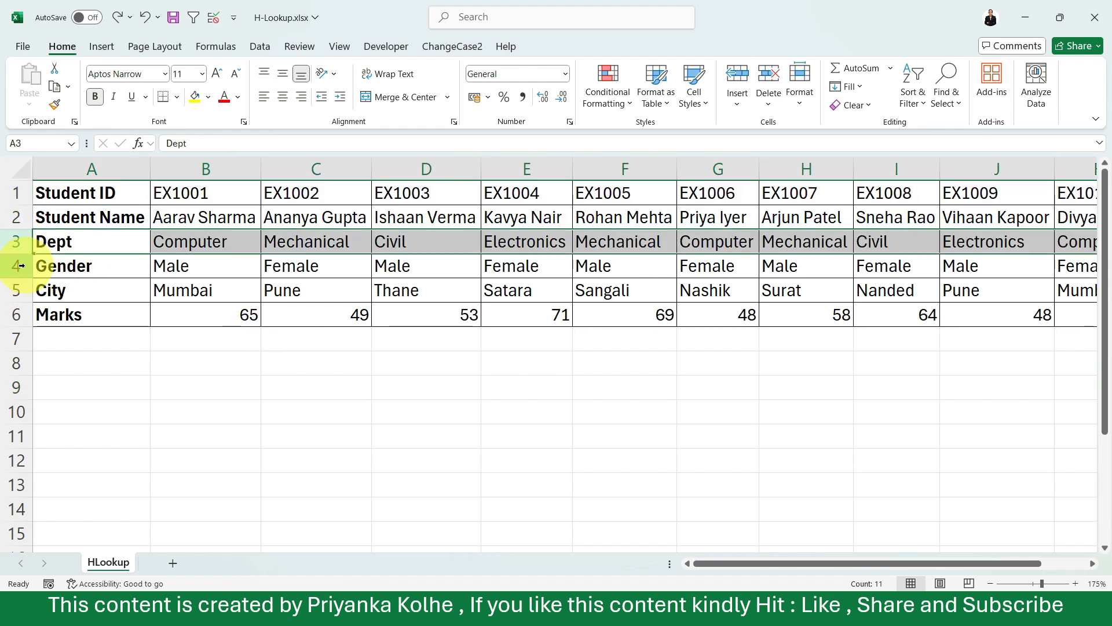
pyautogui.click(20, 265)
pyautogui.click(25, 313)
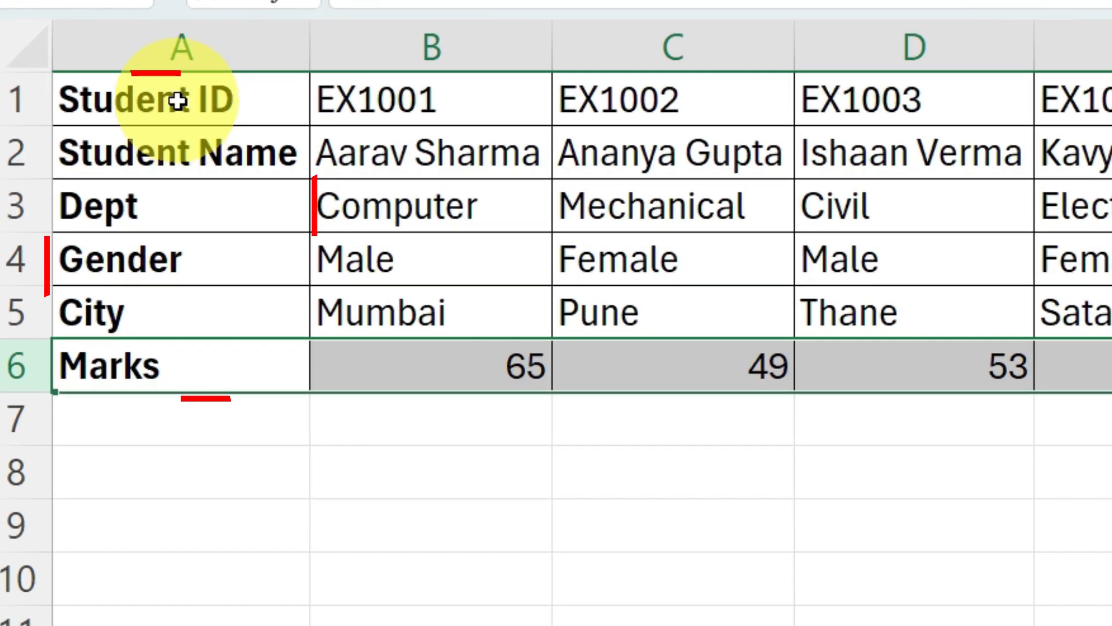
# Step: Copy the field headings in A1:A6 and paste them transposed as a header row starting at B8
pyautogui.moveTo(178, 102); pyautogui.dragTo(167, 381)
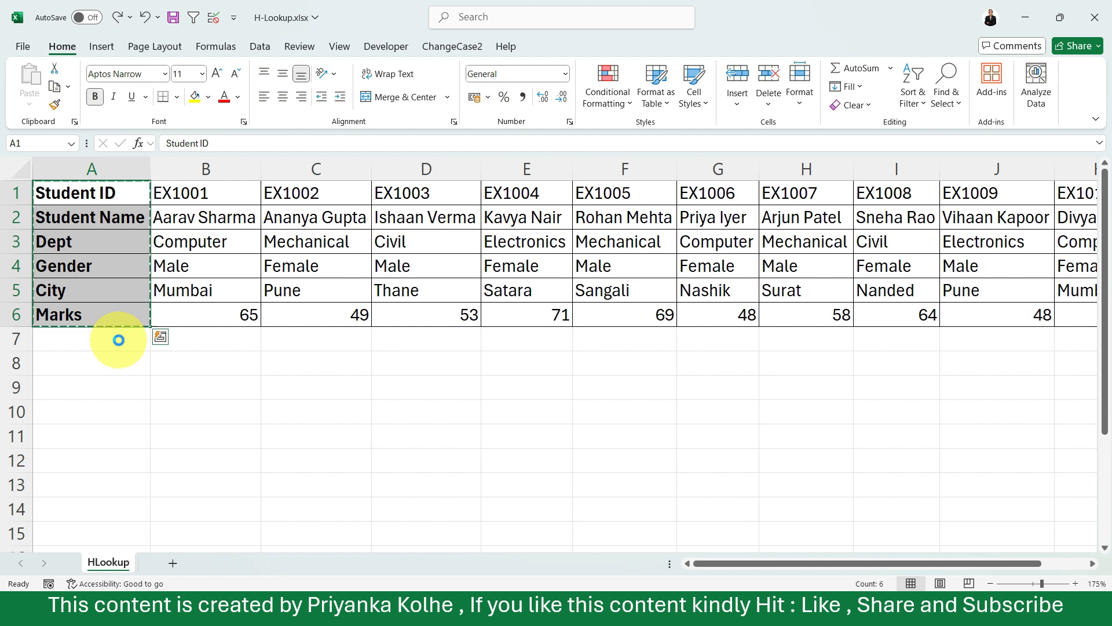
pyautogui.hotkey('ctrl', 'c')
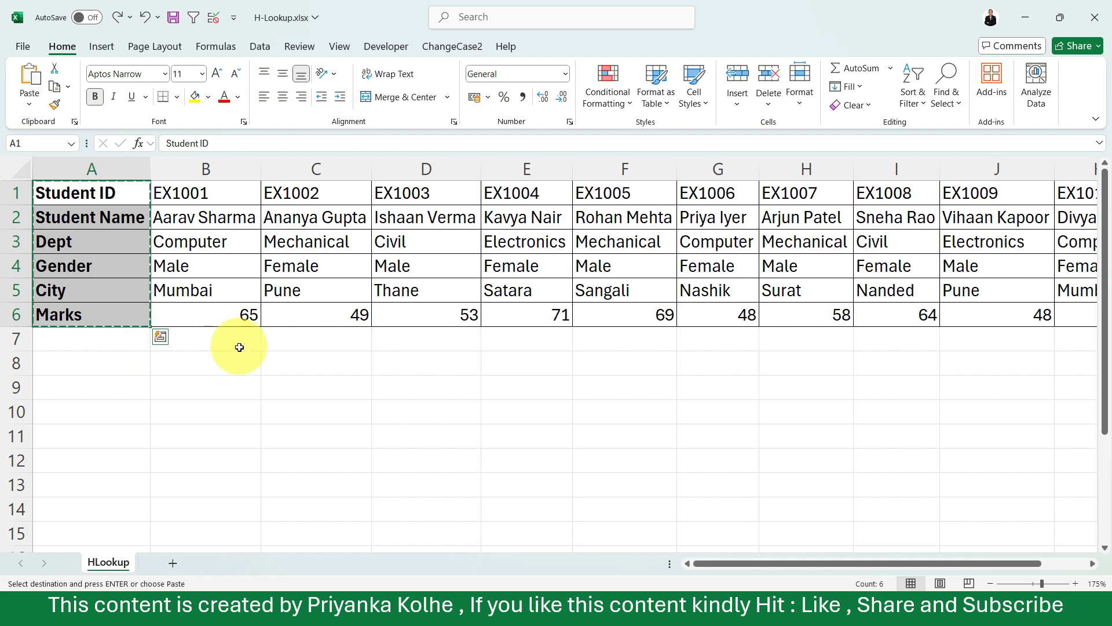
pyautogui.click(185, 369)
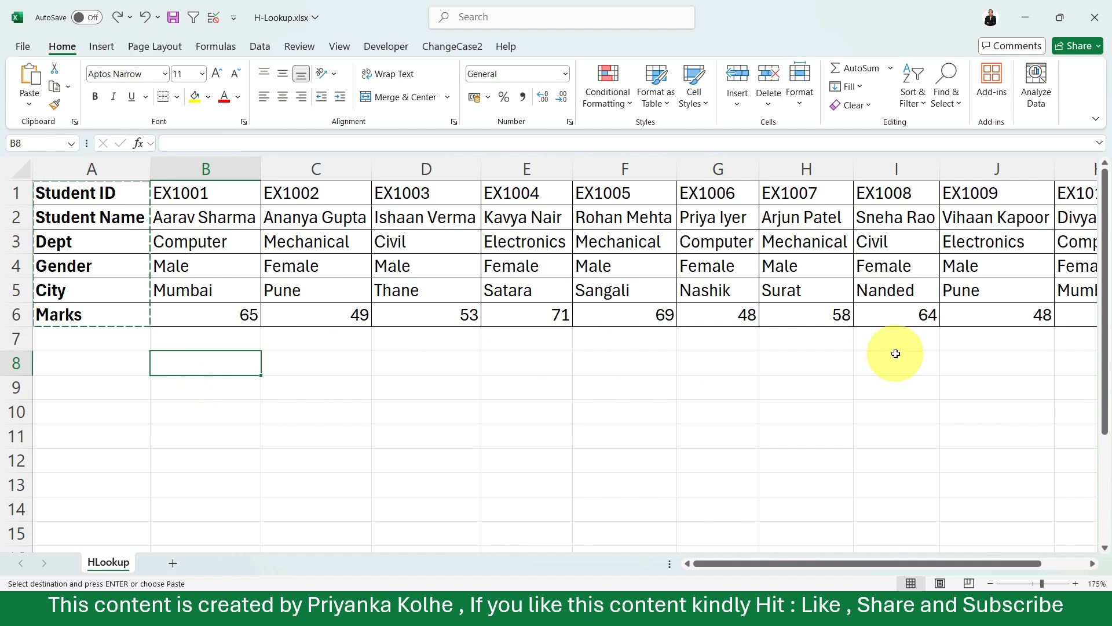
pyautogui.click(28, 107)
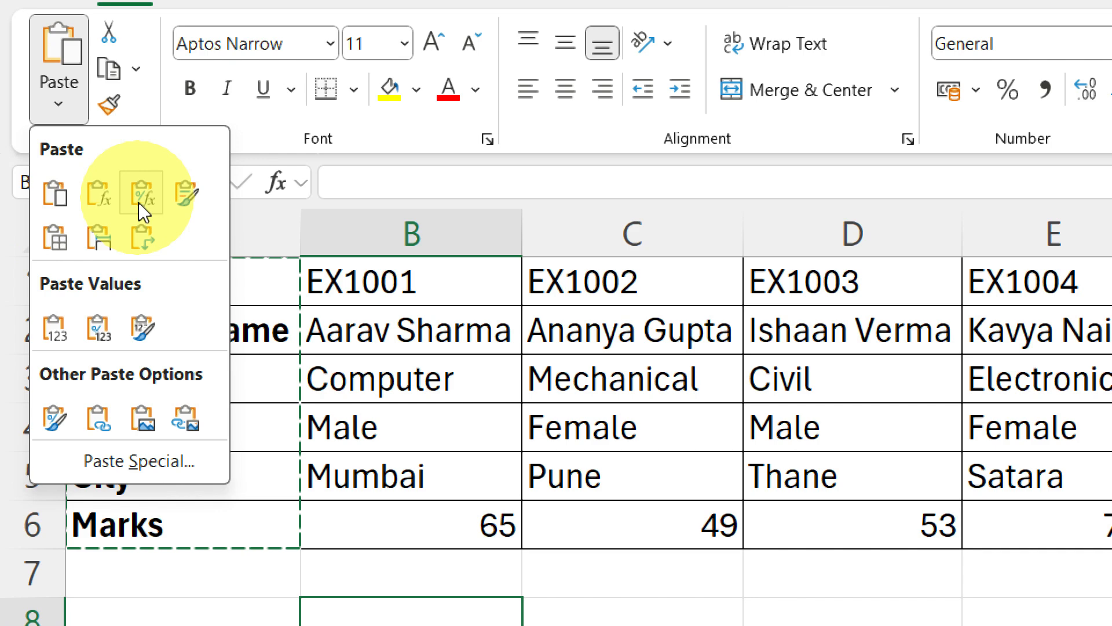
pyautogui.click(137, 238)
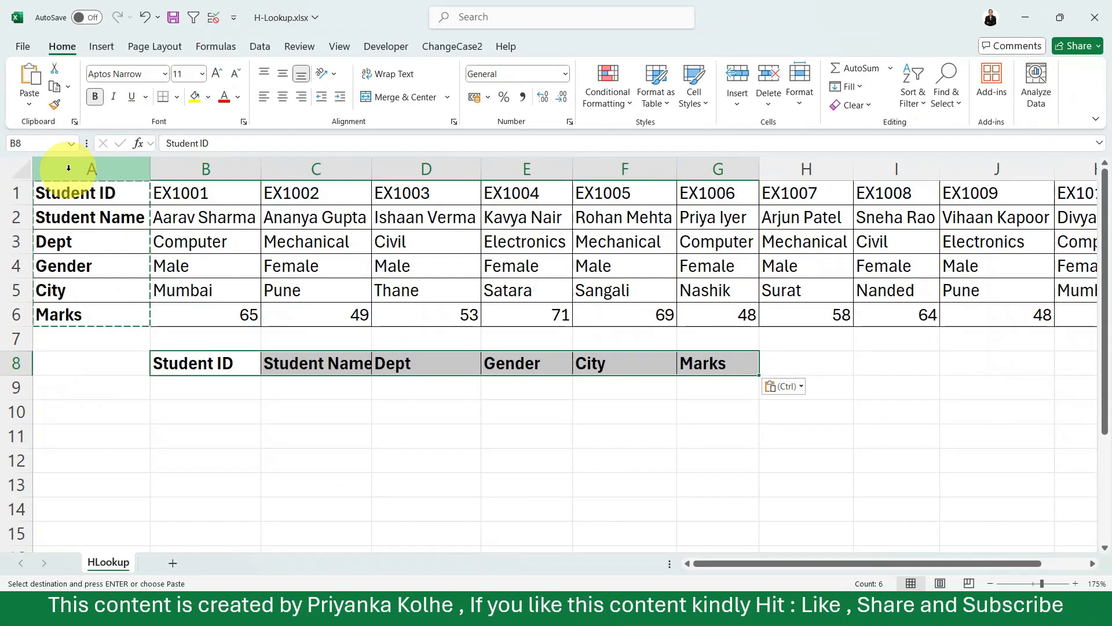
pyautogui.click(379, 406)
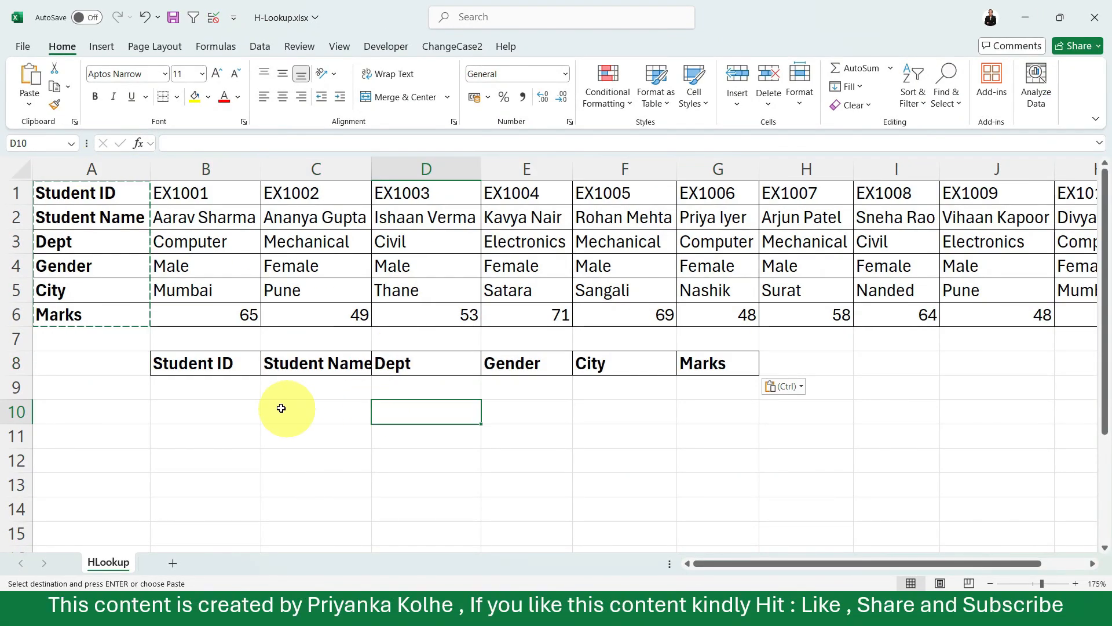
pyautogui.click(208, 387)
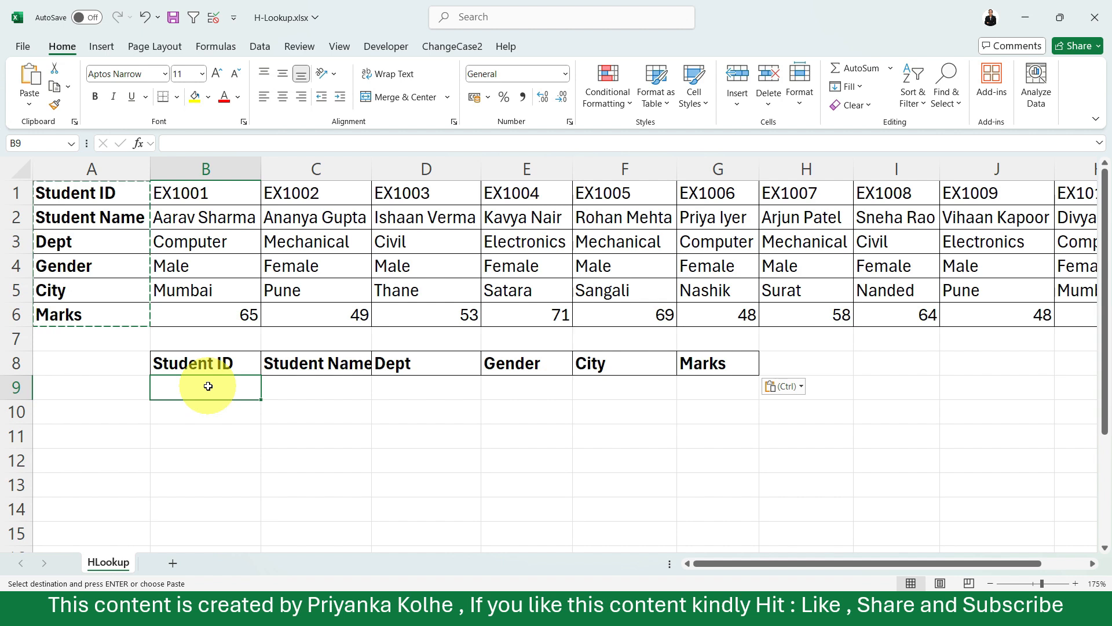
pyautogui.press('Escape')
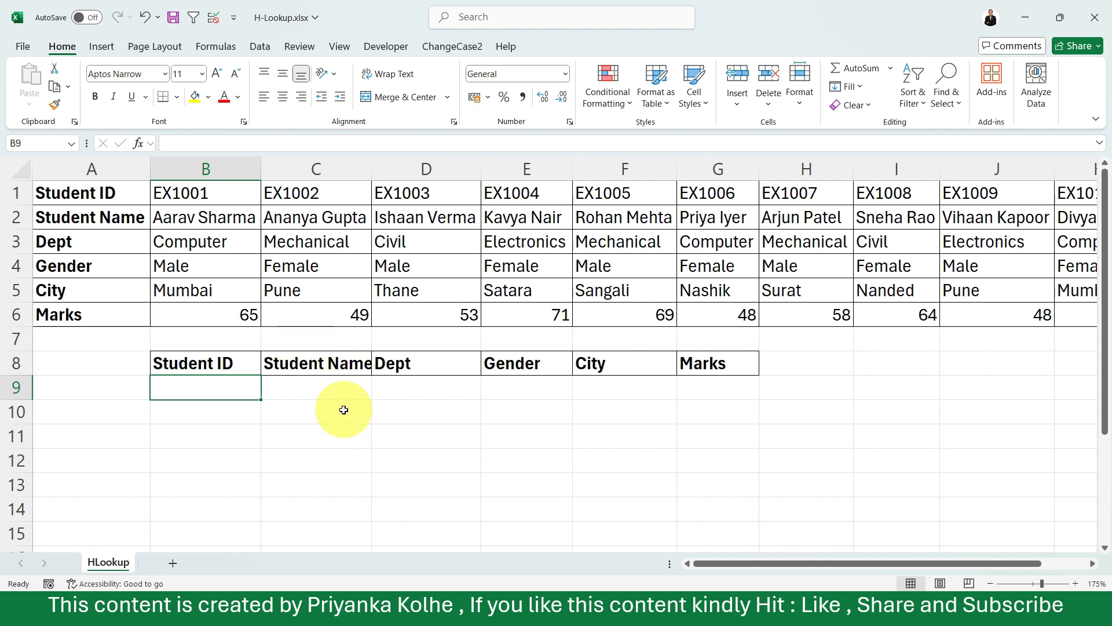
# Step: Enter the third student's ID in cell B9, below the Student ID heading
pyautogui.click(313, 380)
pyautogui.click(397, 388)
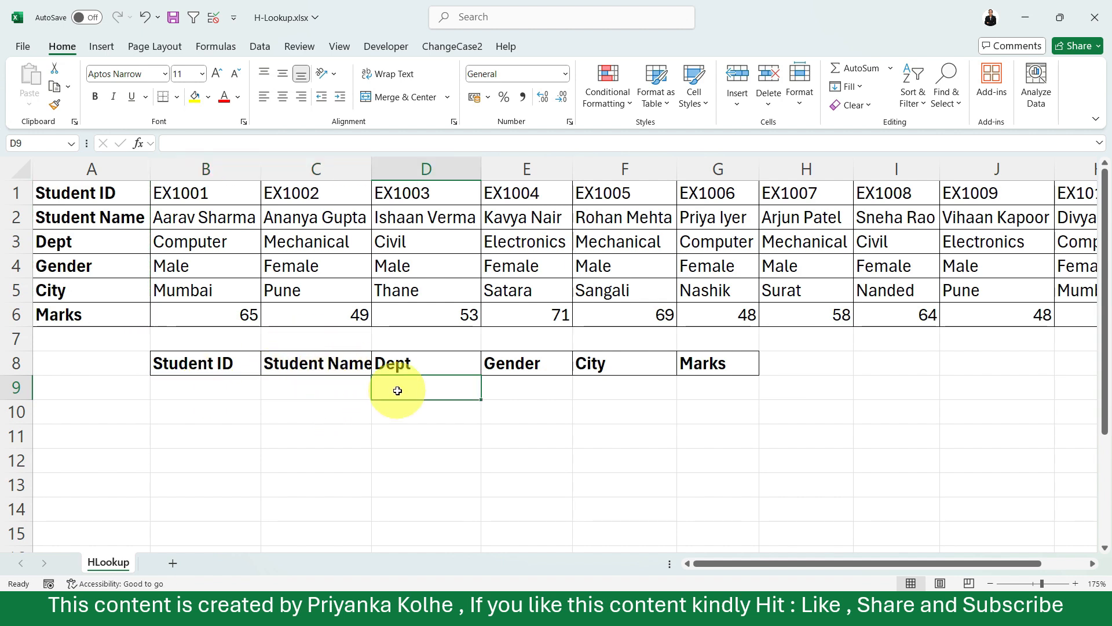
pyautogui.click(223, 384)
pyautogui.write('EX1003')
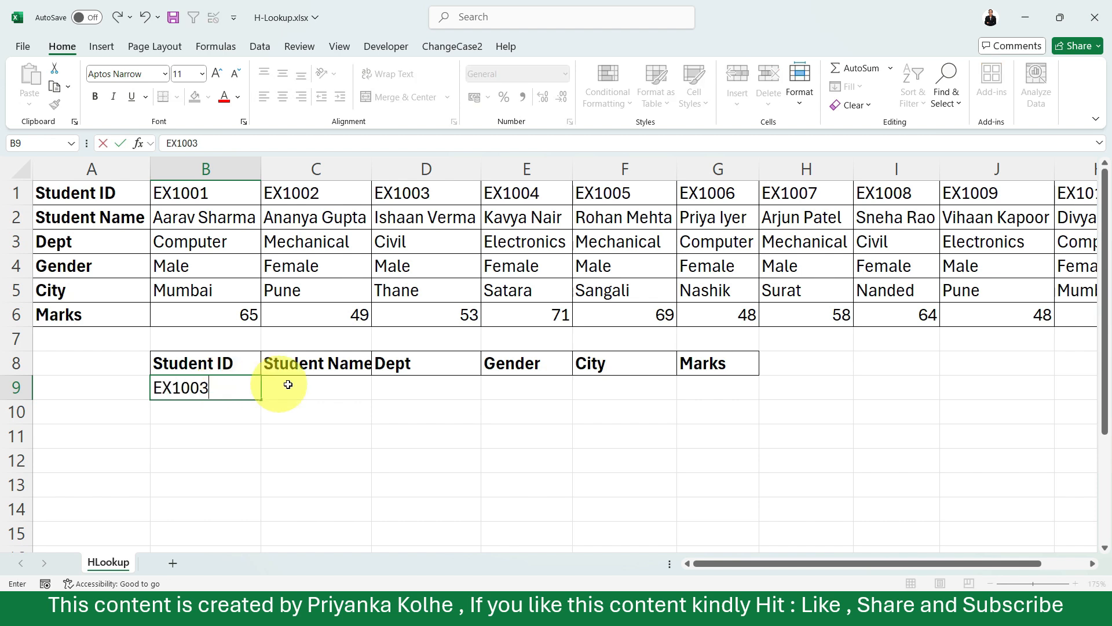
pyautogui.click(355, 389)
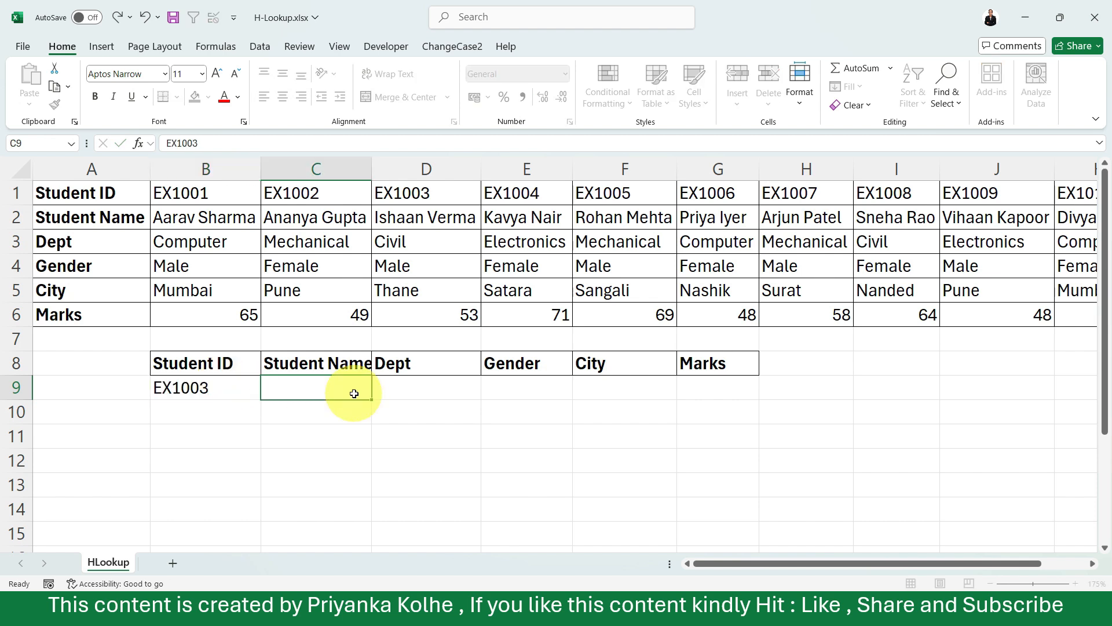
# Step: Compare the third student's record in column D with the result cells C9:G9 below the lookup headings
pyautogui.click(218, 389)
pyautogui.moveTo(389, 190); pyautogui.dragTo(406, 285)
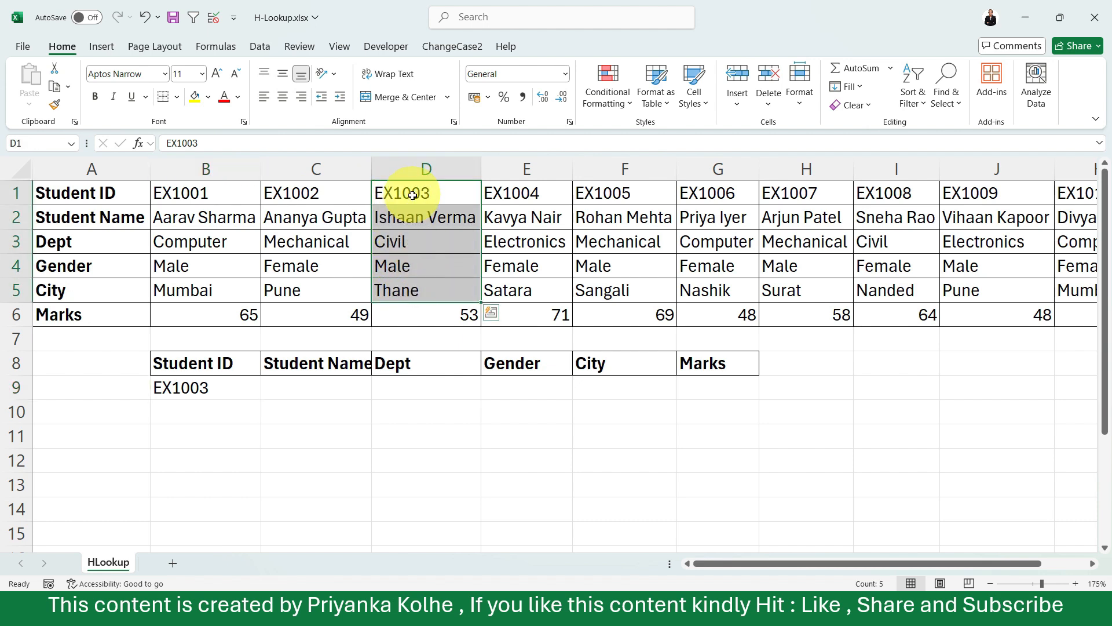
pyautogui.moveTo(298, 390); pyautogui.dragTo(626, 394)
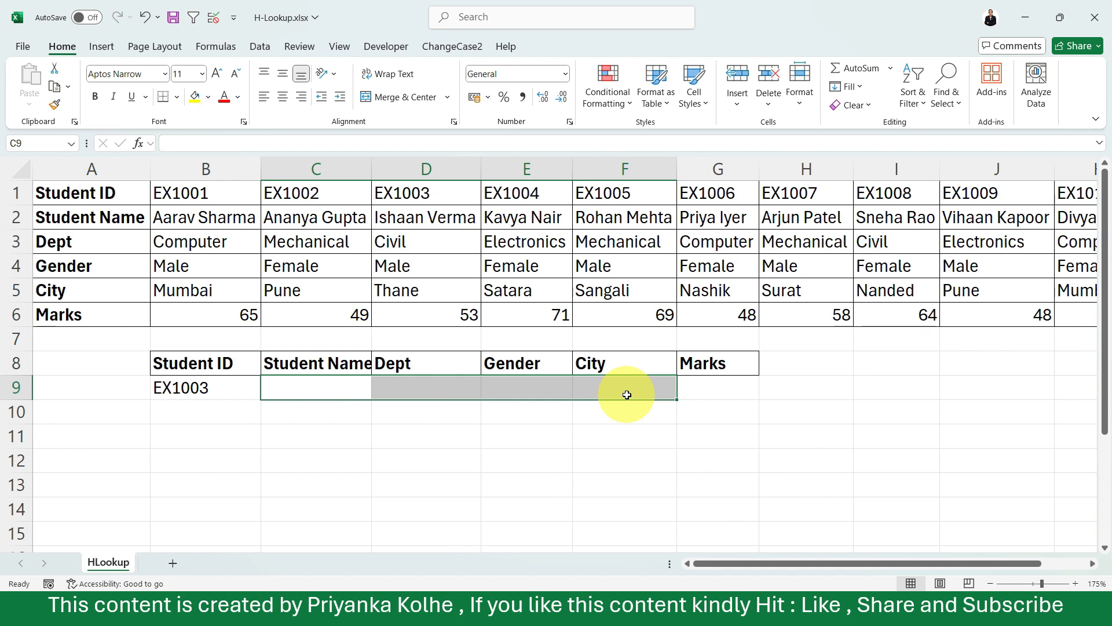
pyautogui.click(427, 218)
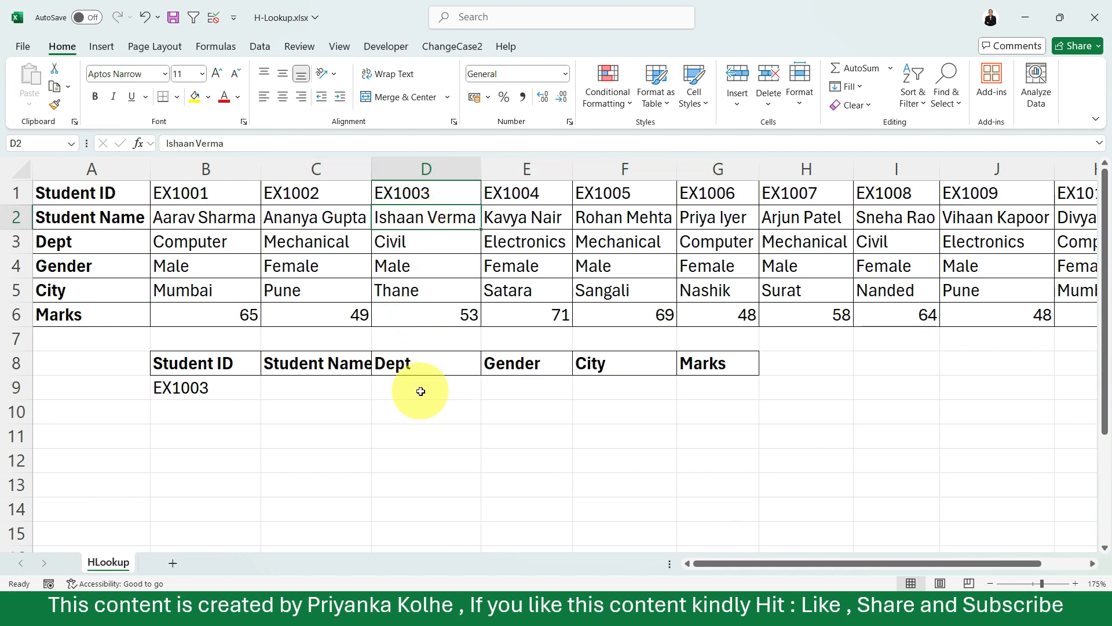
pyautogui.click(420, 391)
pyautogui.click(539, 387)
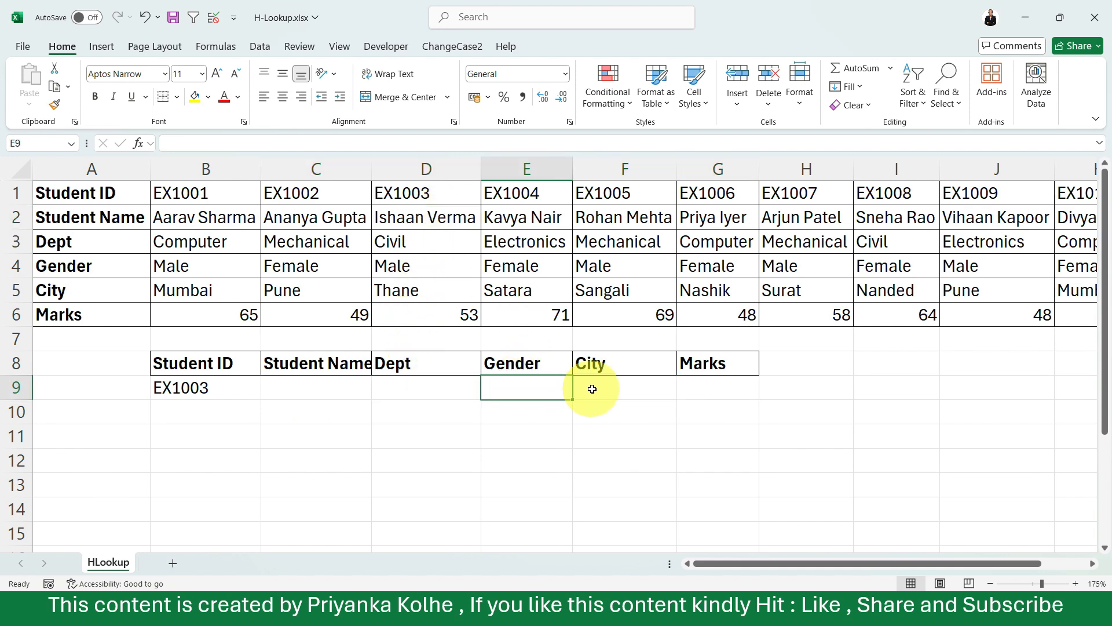
pyautogui.click(592, 388)
pyautogui.click(707, 390)
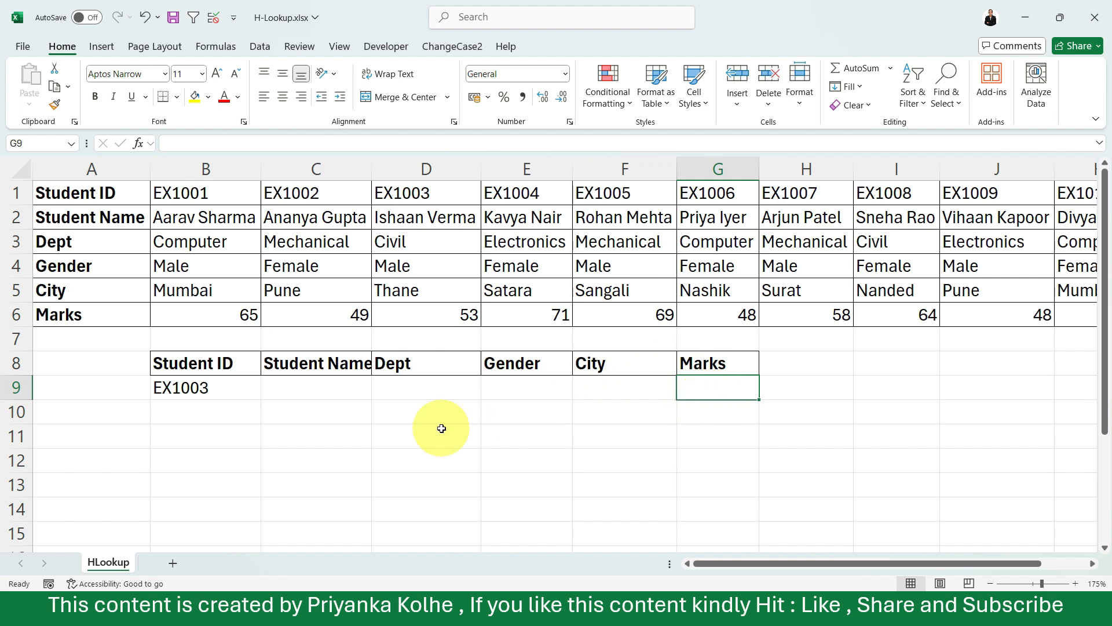
pyautogui.click(441, 388)
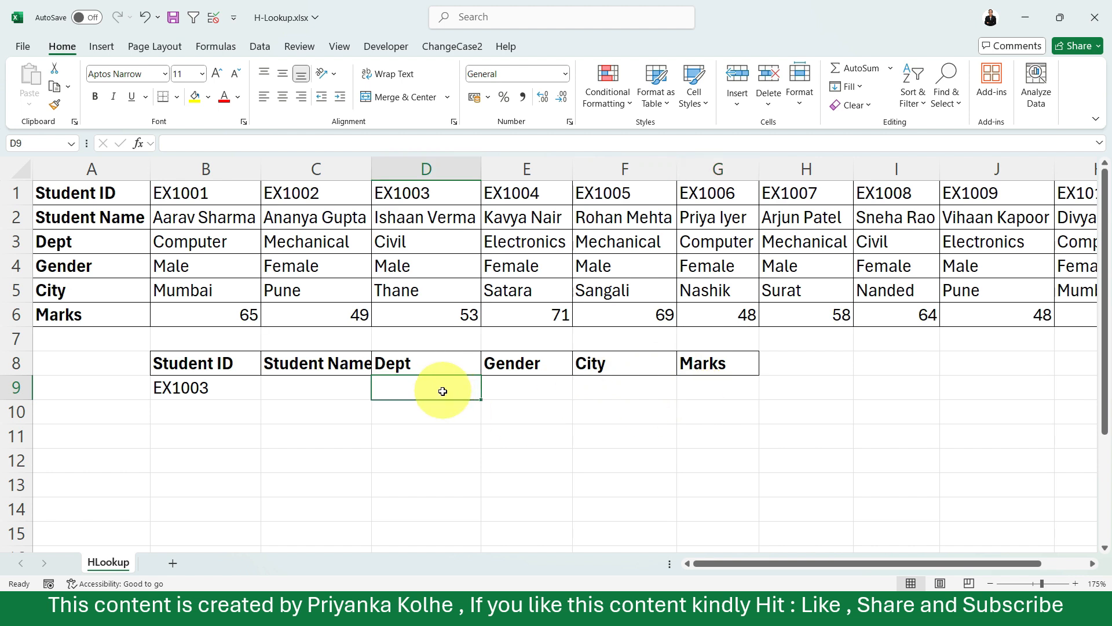
# Step: Start a data validation rule for cell B9 that allows only values from a List
pyautogui.click(199, 385)
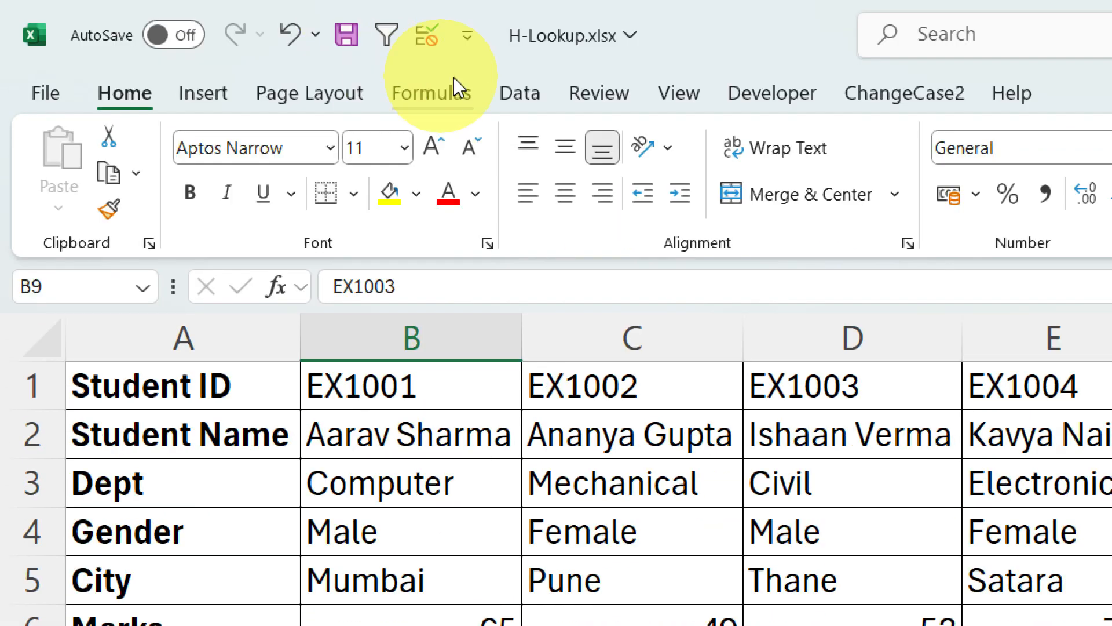
pyautogui.click(521, 91)
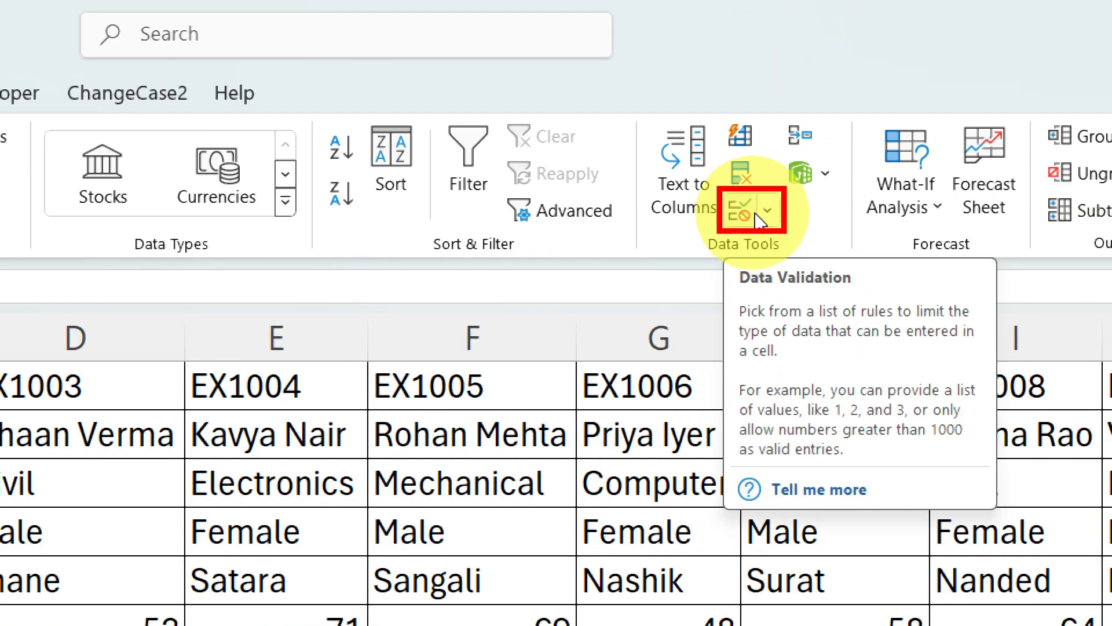
pyautogui.click(769, 208)
pyautogui.click(763, 256)
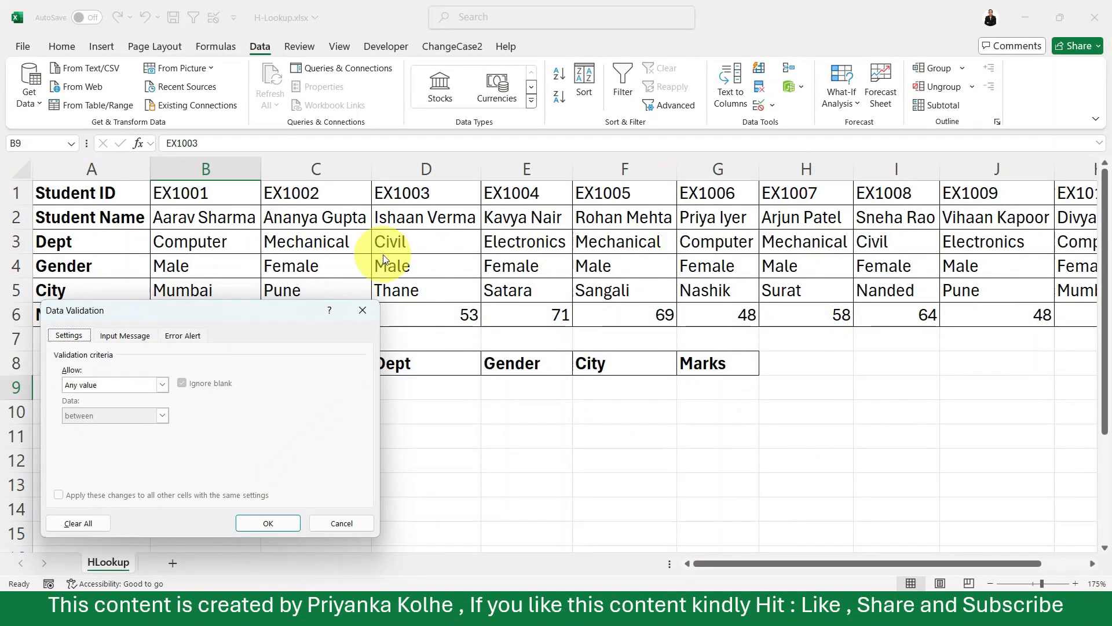
pyautogui.moveTo(252, 316); pyautogui.dragTo(593, 230)
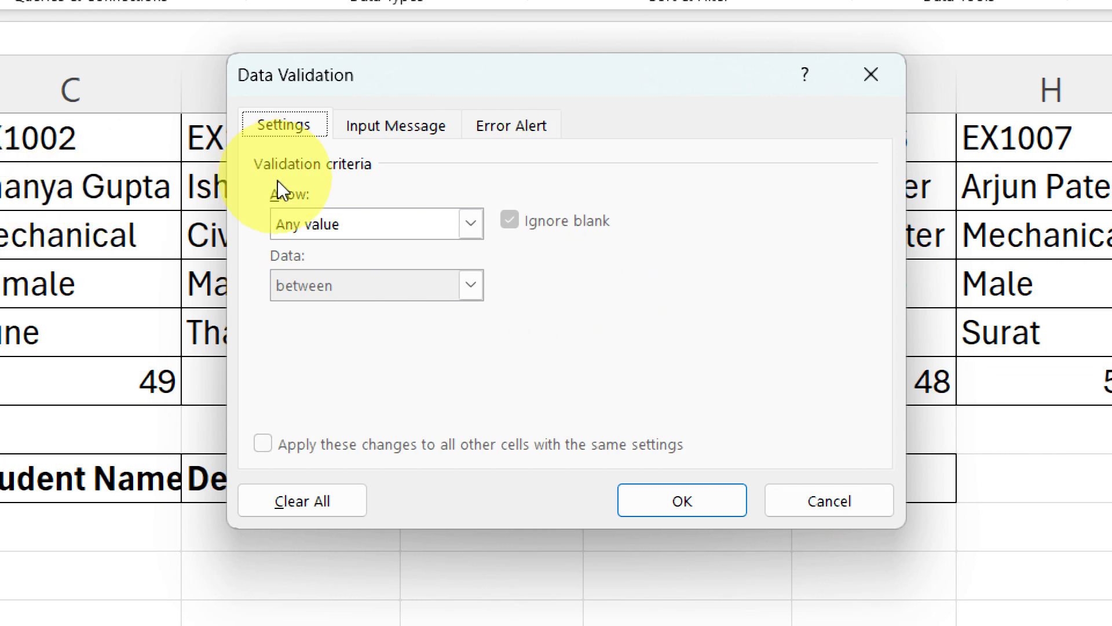
pyautogui.click(471, 224)
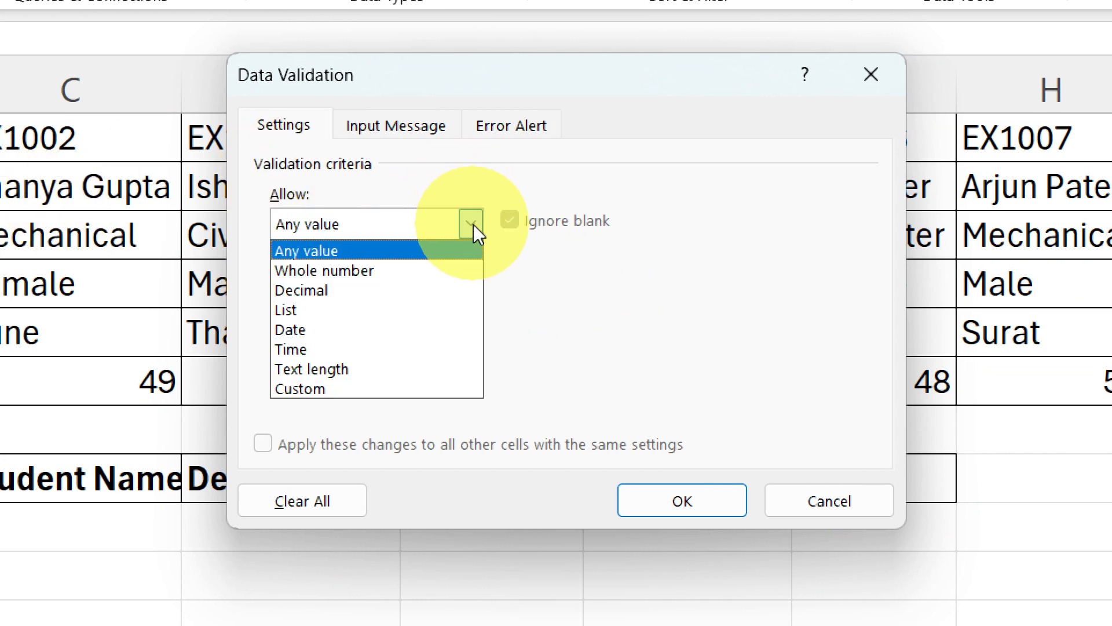
pyautogui.click(314, 309)
# Step: Set the validation list's source to the student IDs in =$B$1:$K$1 and apply the rule
pyautogui.click(349, 349)
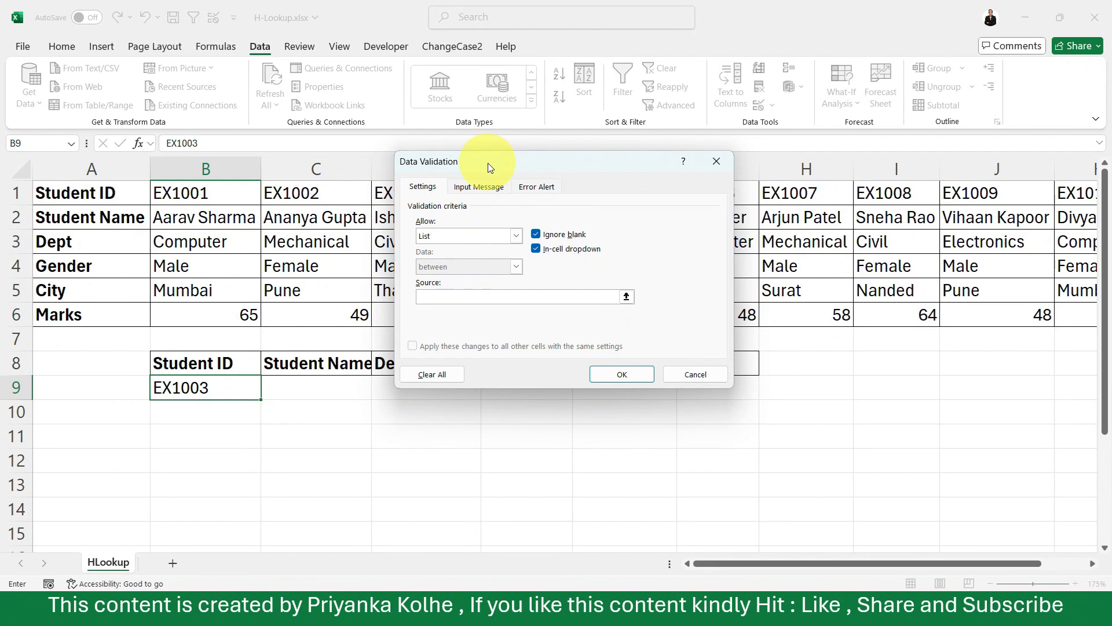
pyautogui.moveTo(487, 162); pyautogui.dragTo(137, 321)
pyautogui.click(166, 195)
pyautogui.moveTo(166, 195); pyautogui.dragTo(860, 191)
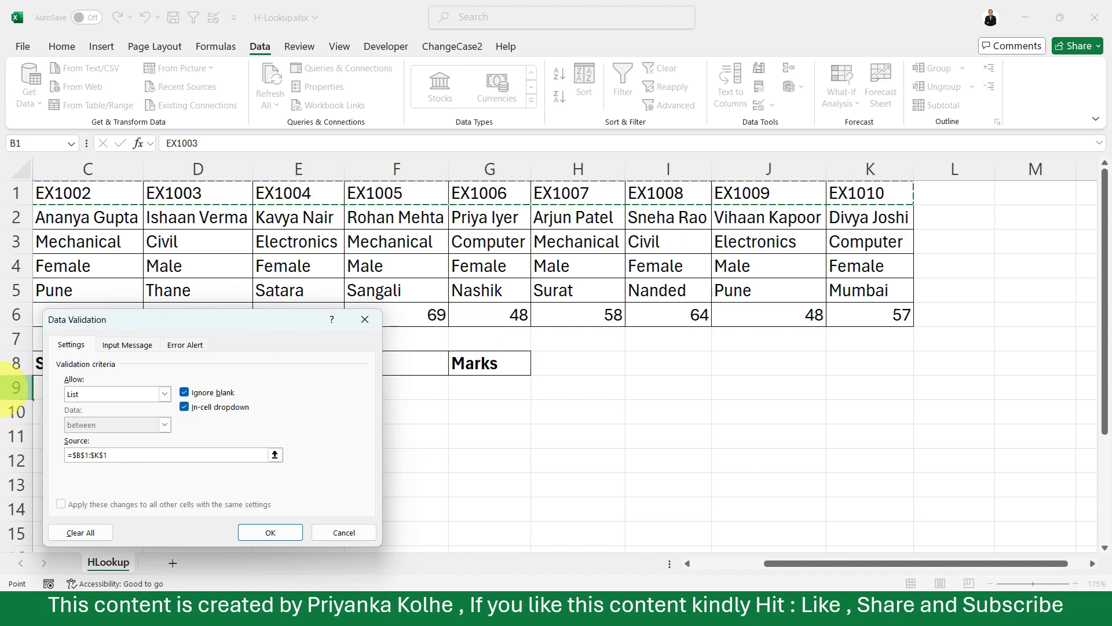
pyautogui.moveTo(183, 322); pyautogui.dragTo(434, 245)
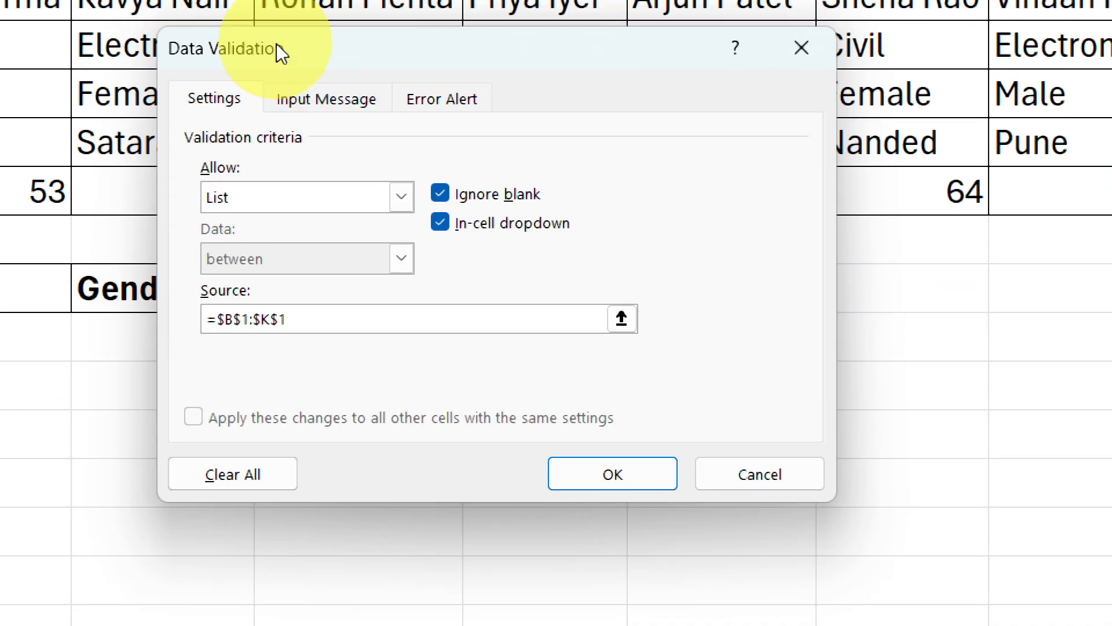
pyautogui.click(318, 322)
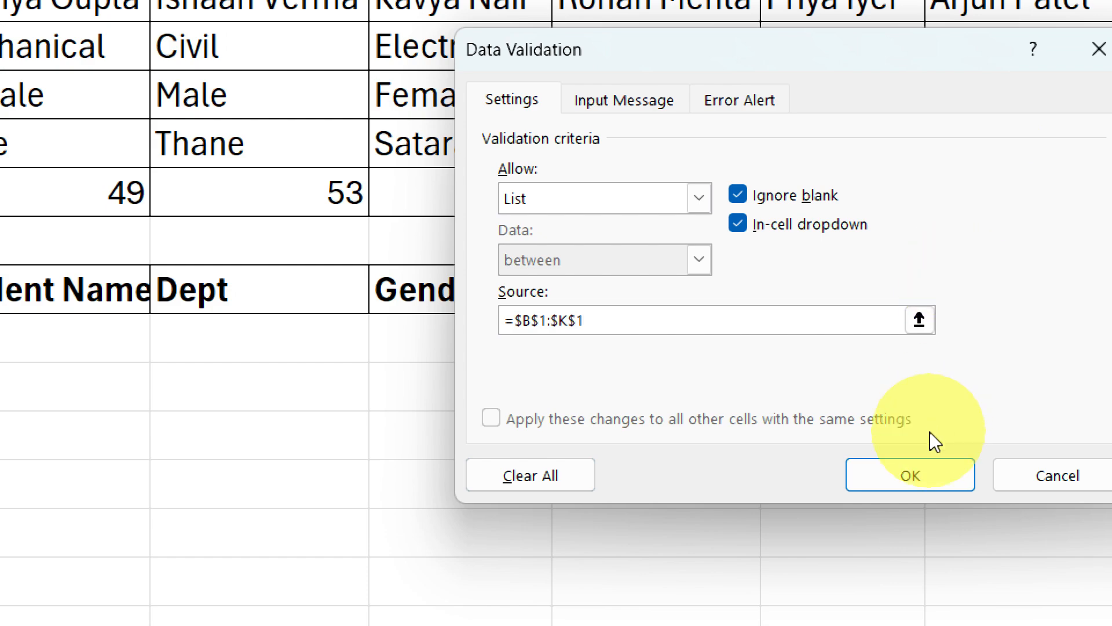
pyautogui.click(912, 463)
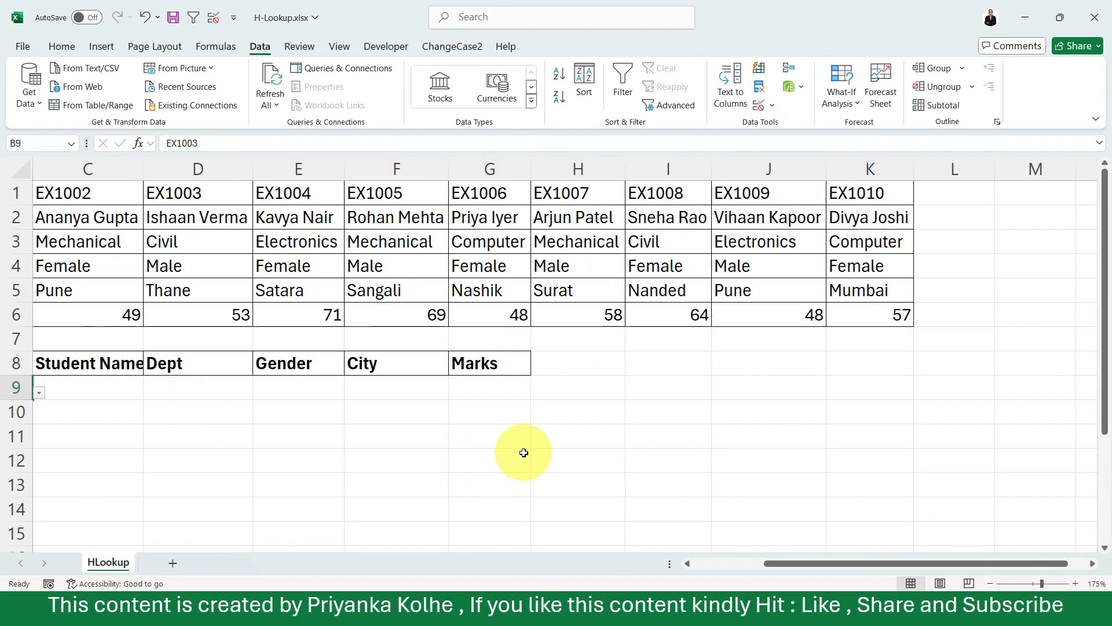
# Step: Try B9's dropdown by choosing the first student's ID, and leave it set to the fifth student's ID
pyautogui.moveTo(777, 563); pyautogui.dragTo(645, 565)
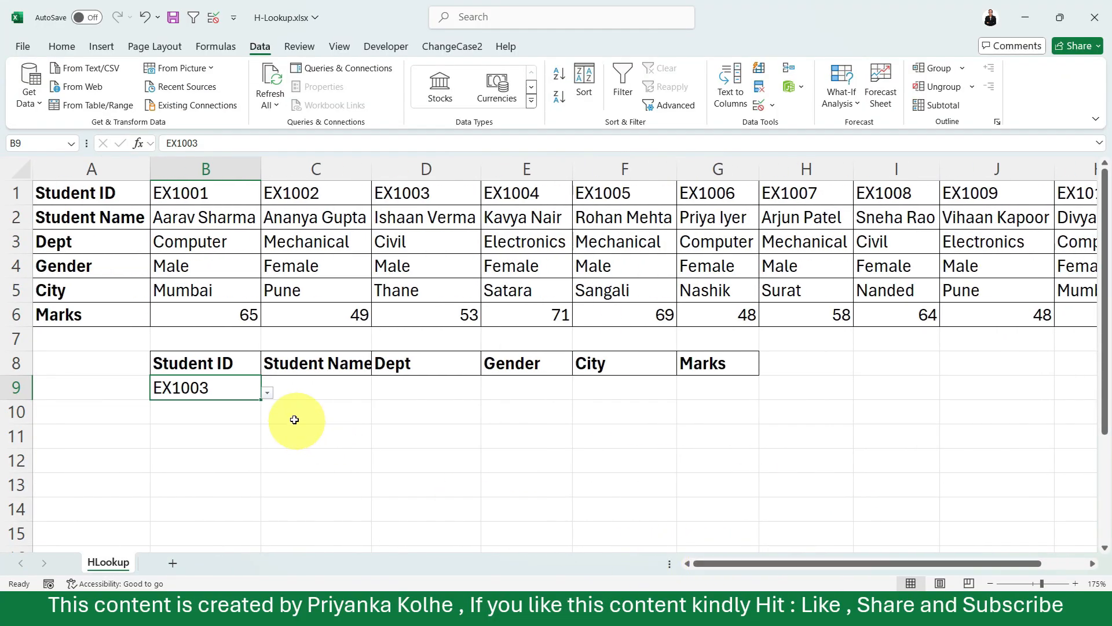
pyautogui.click(267, 393)
pyautogui.click(198, 407)
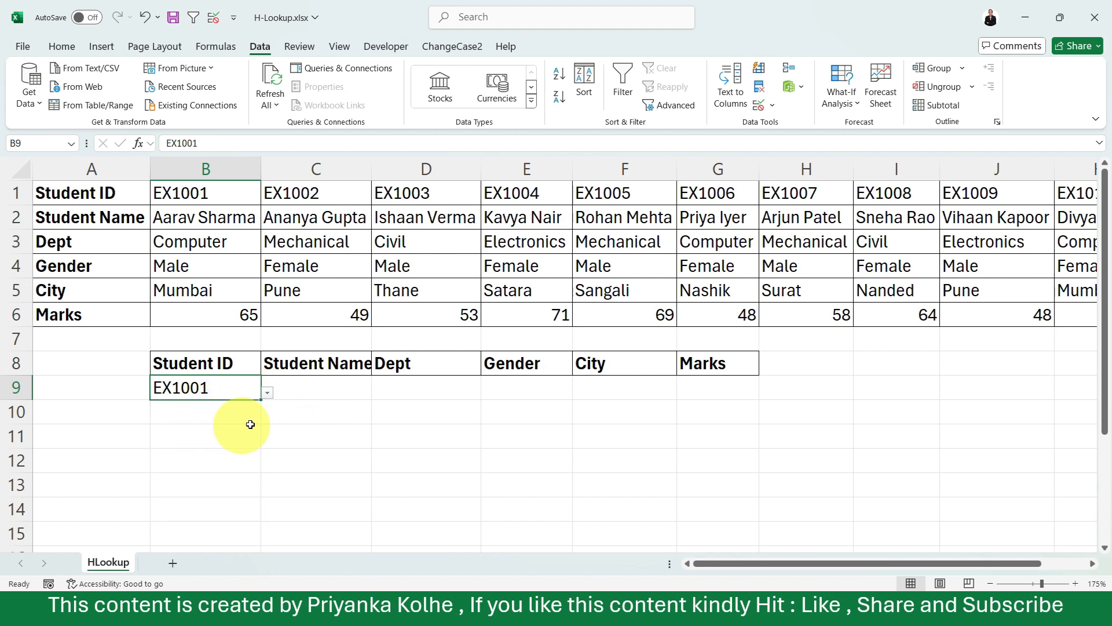
pyautogui.click(267, 393)
pyautogui.click(194, 452)
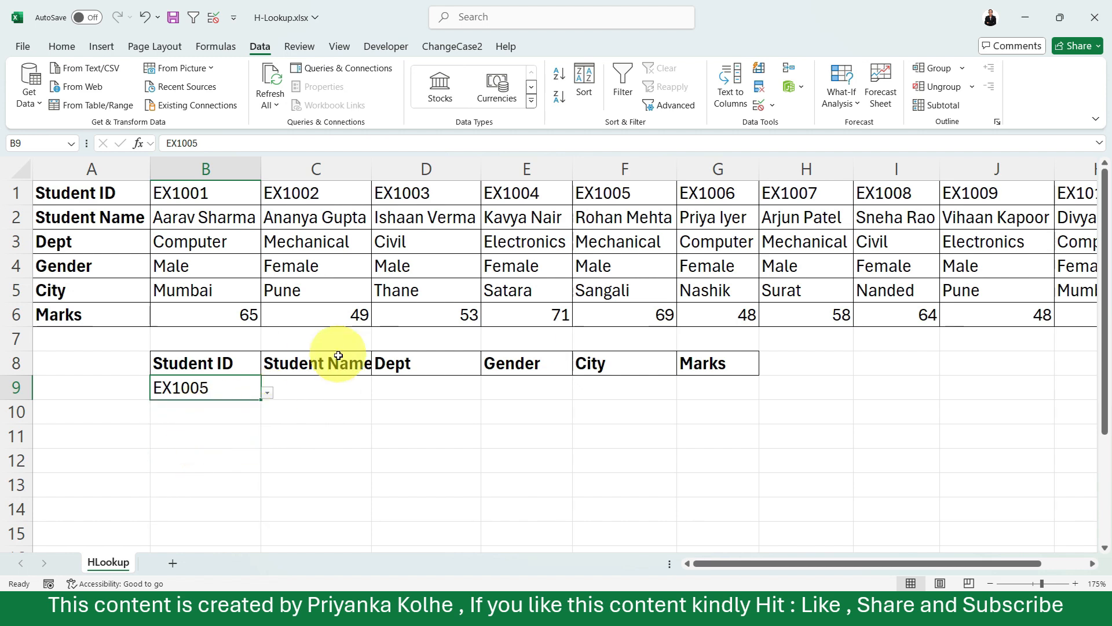
# Step: Widen column C slightly so the Student Name heading in C8 fits inside its cell
pyautogui.click(301, 389)
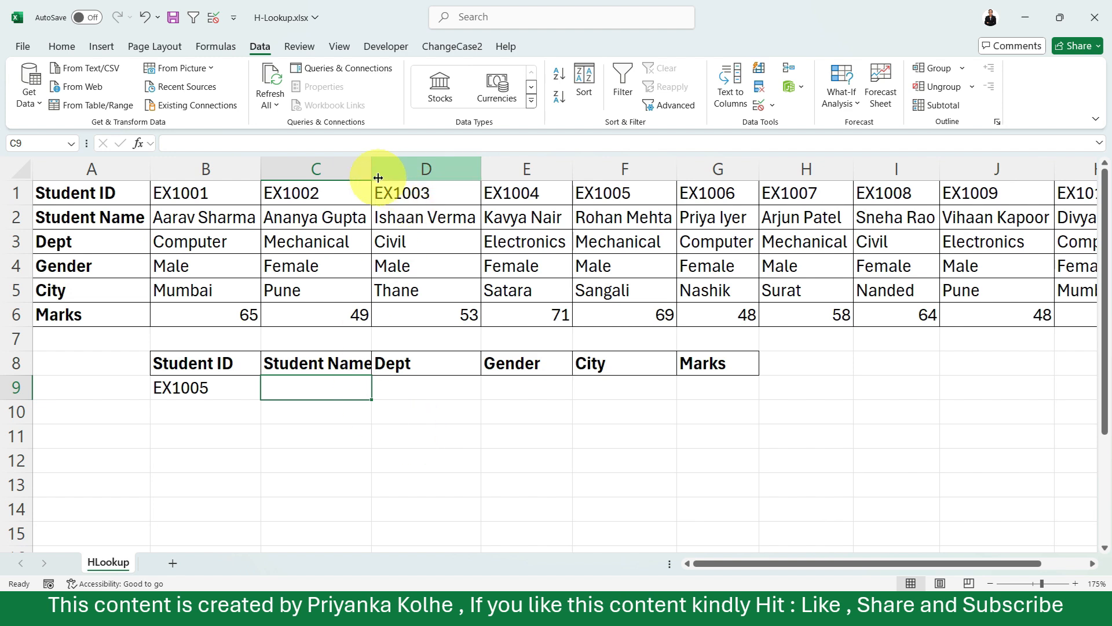
pyautogui.moveTo(371, 168); pyautogui.dragTo(385, 166)
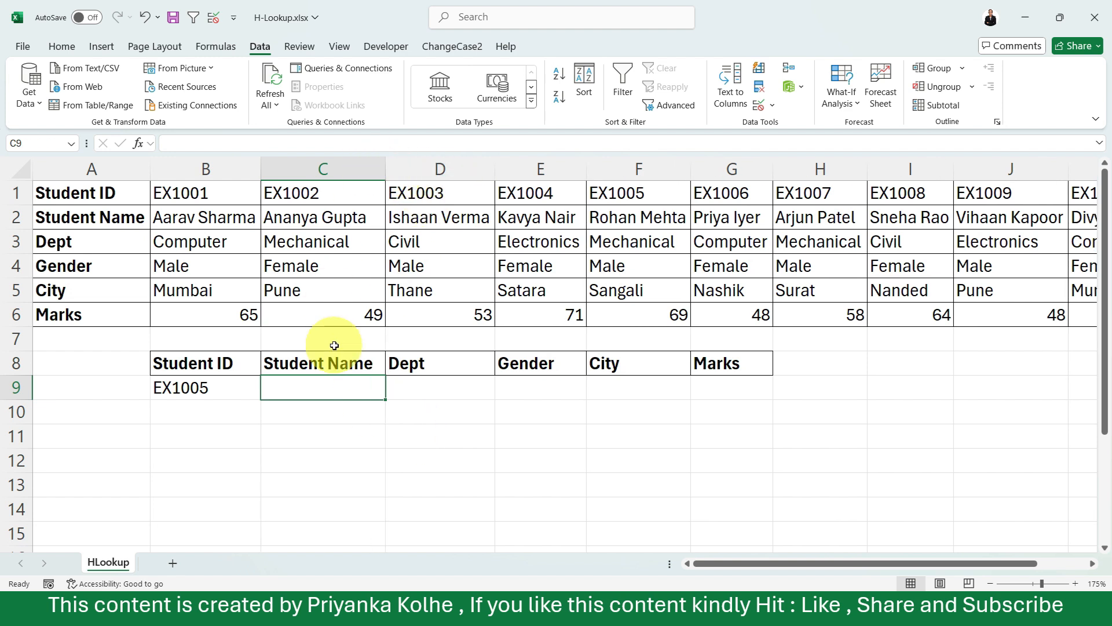
# Step: Start an HLOOKUP formula in C9 under Student Name, with the absolute reference $B$9 as the lookup value
pyautogui.click(427, 386)
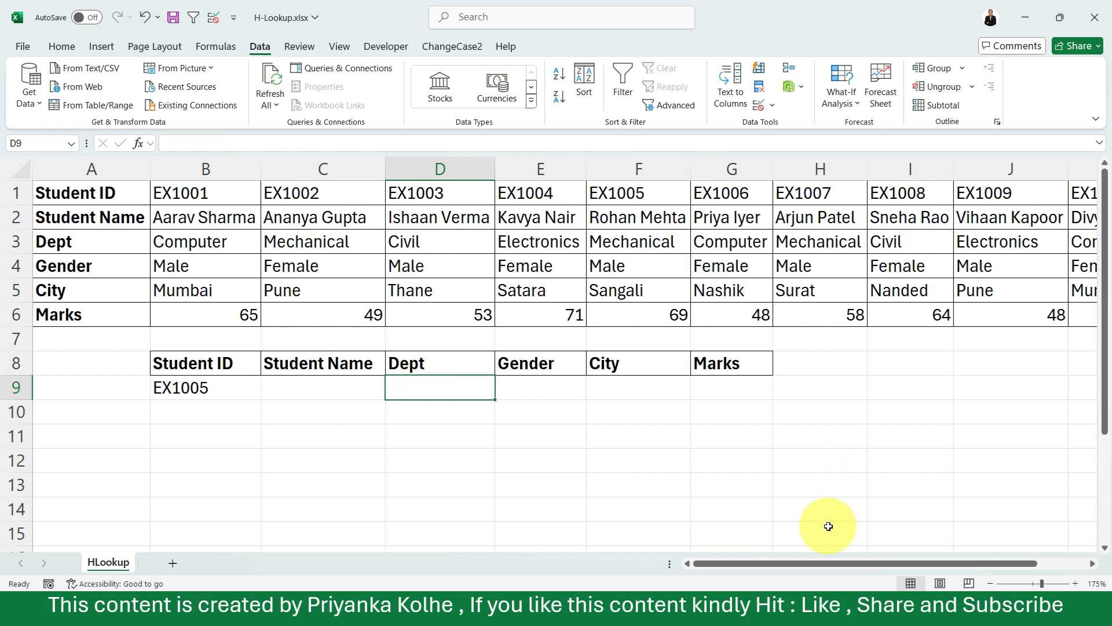
pyautogui.click(327, 381)
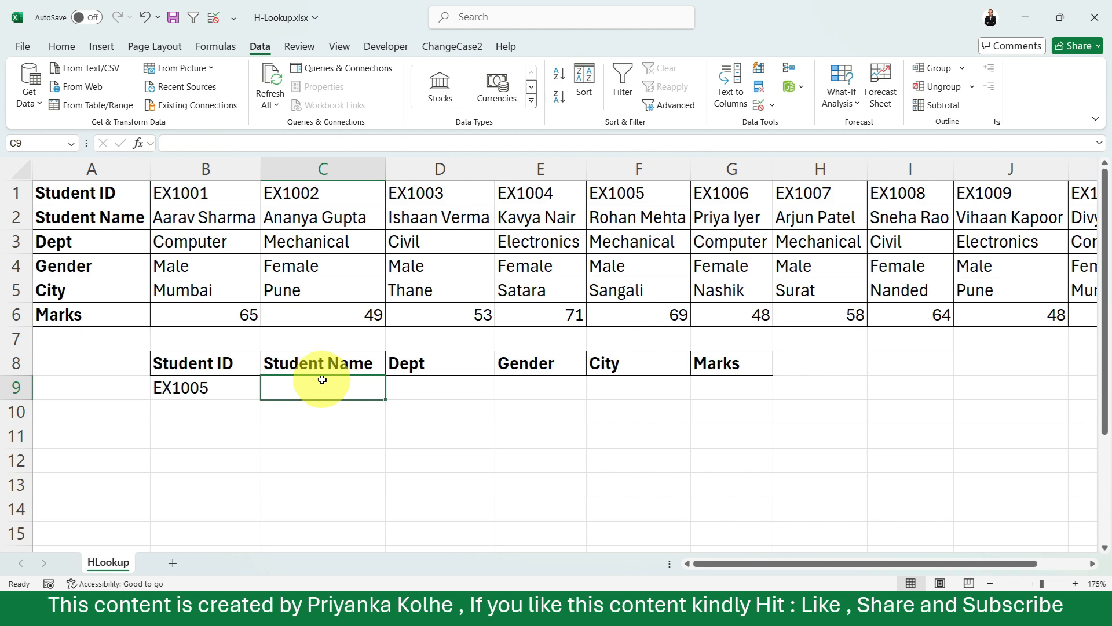
pyautogui.write('=hl')
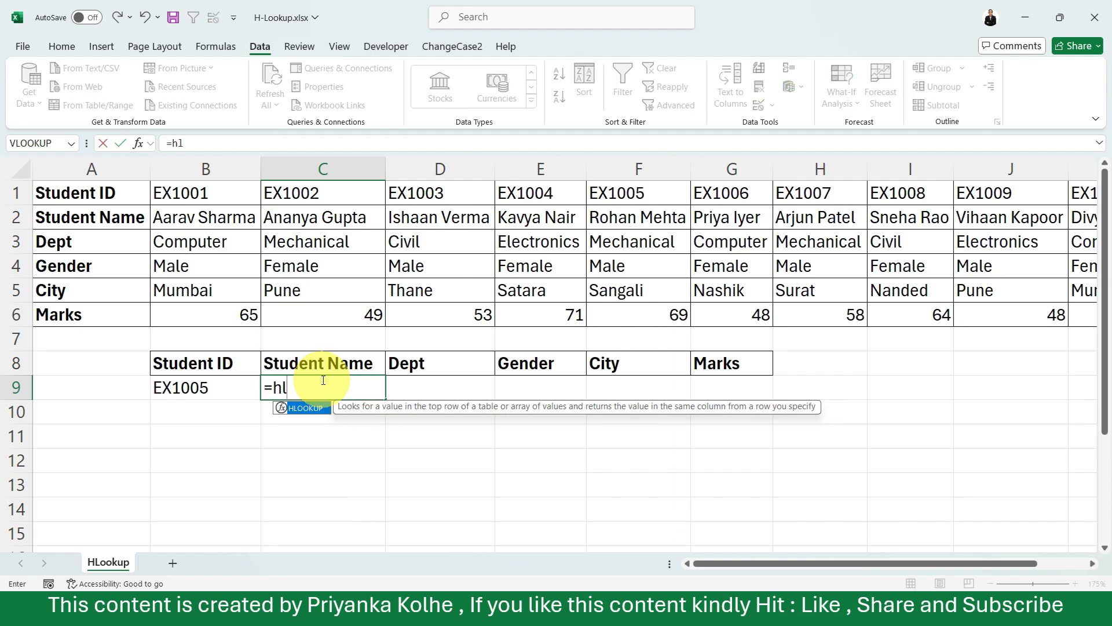
pyautogui.press('Tab')
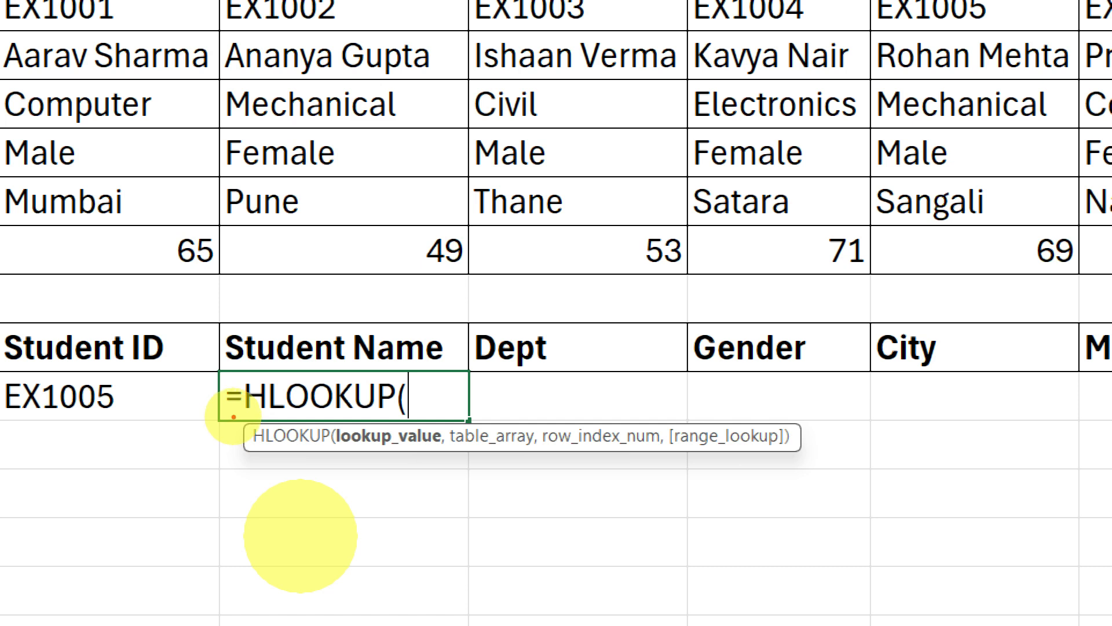
pyautogui.moveTo(235, 416)
pyautogui.mouseDown()
pyautogui.moveTo(307, 435)
pyautogui.moveTo(571, 427)
pyautogui.moveTo(816, 460)
pyautogui.mouseUp()
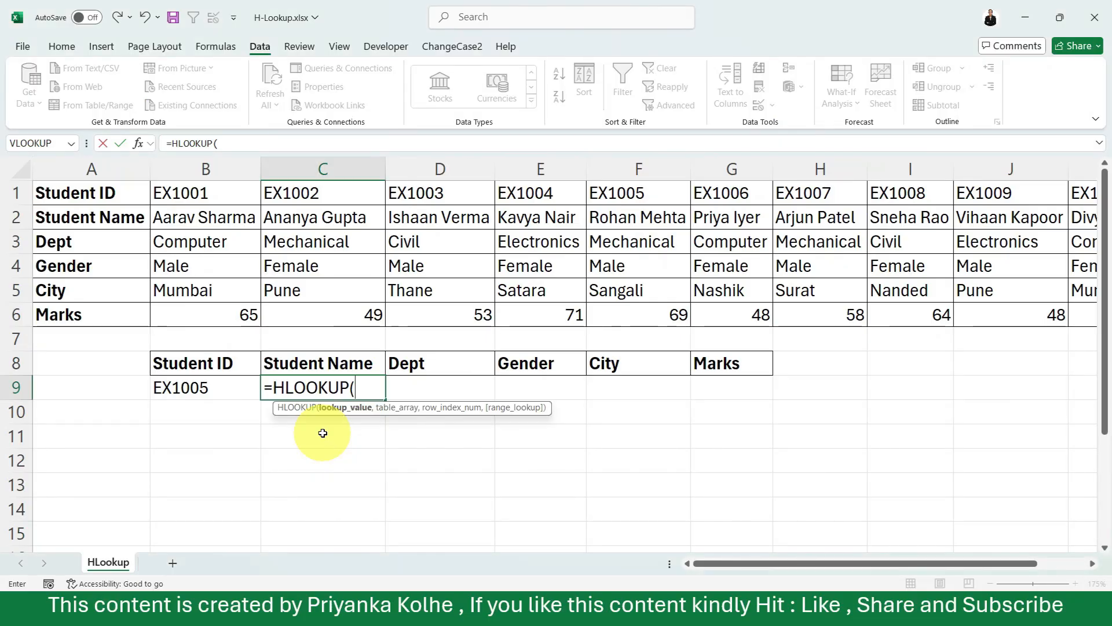
pyautogui.click(176, 389)
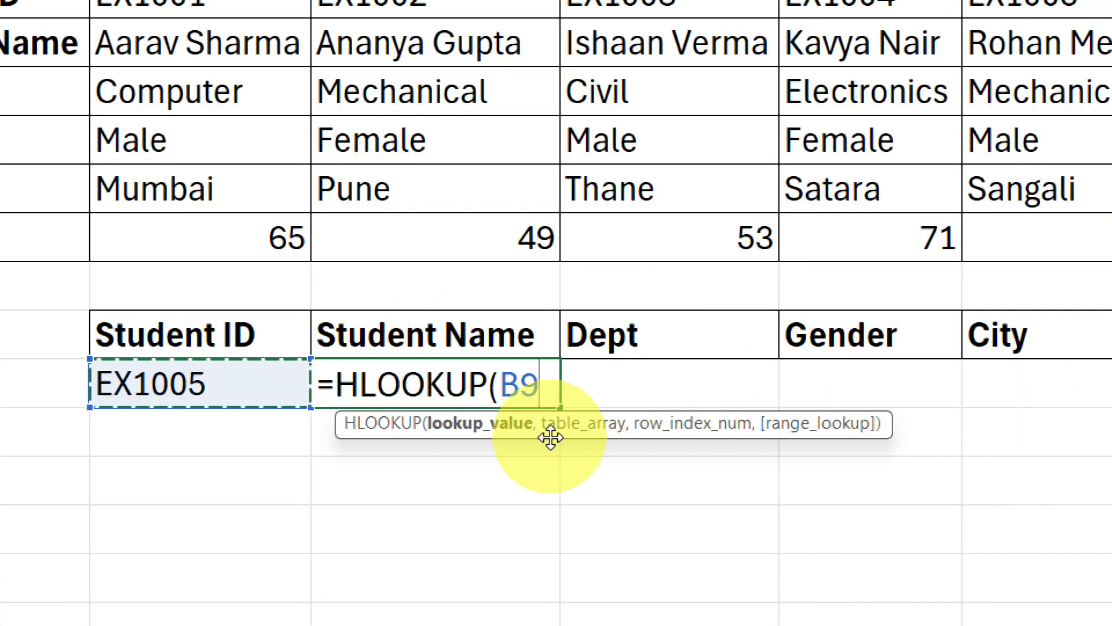
pyautogui.press('F4')
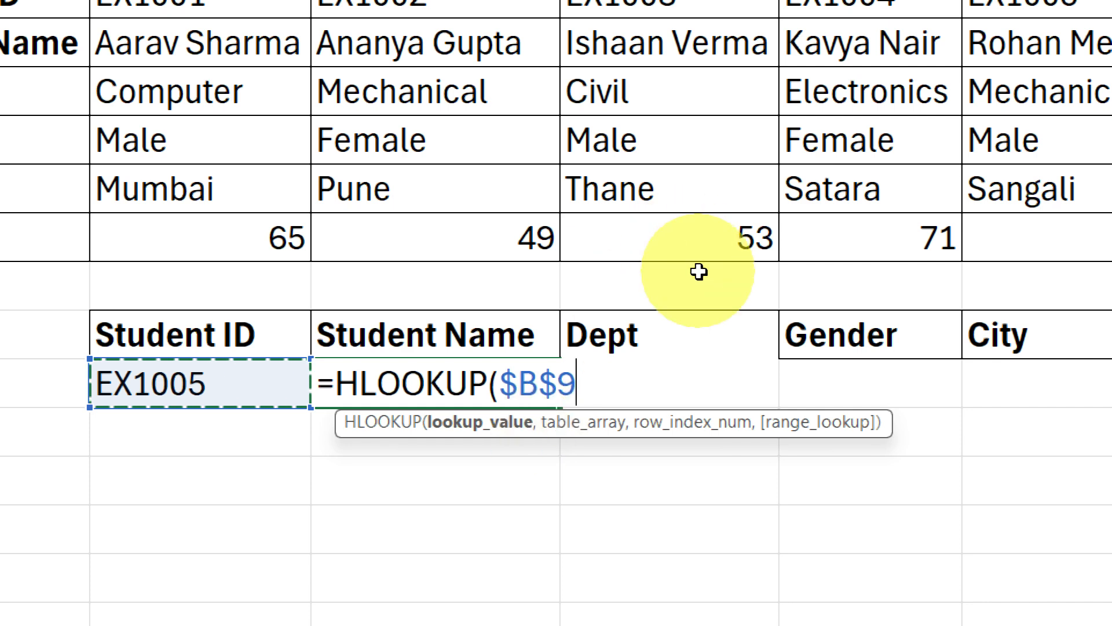
pyautogui.write(',')
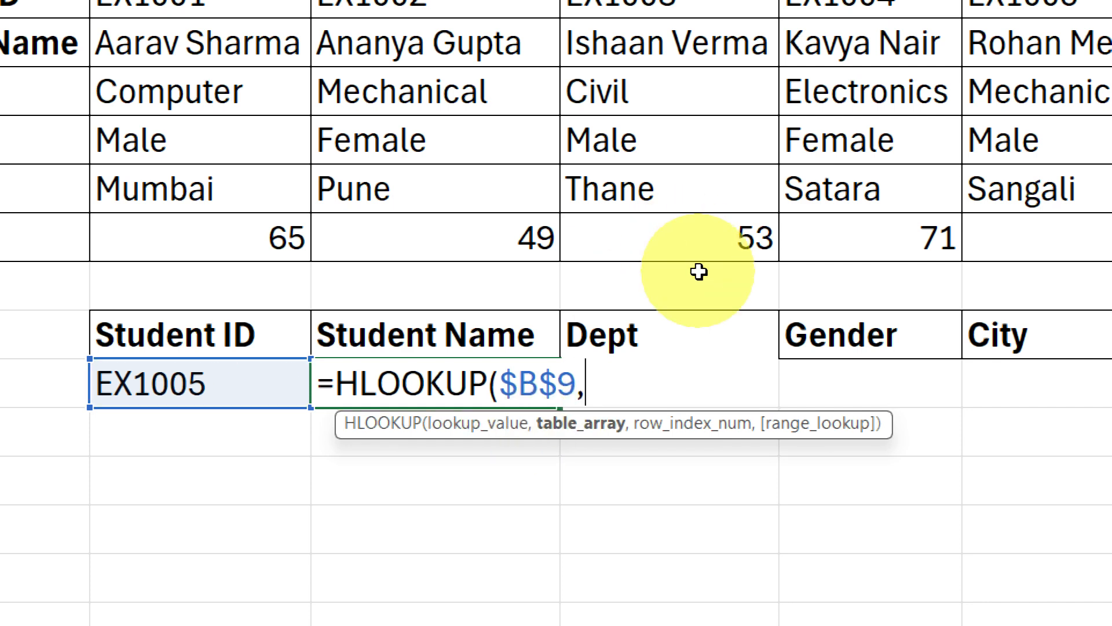